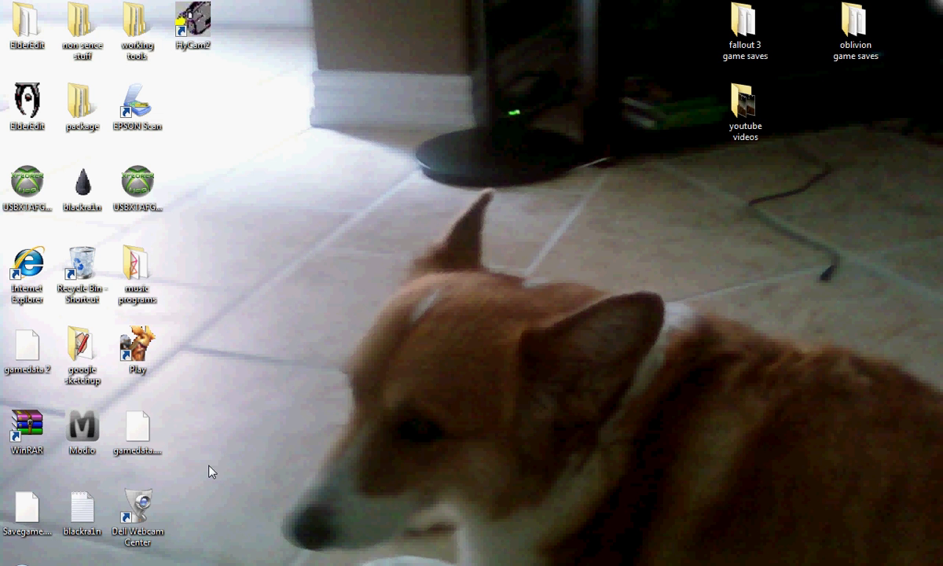
pyautogui.doubleClick(138, 182)
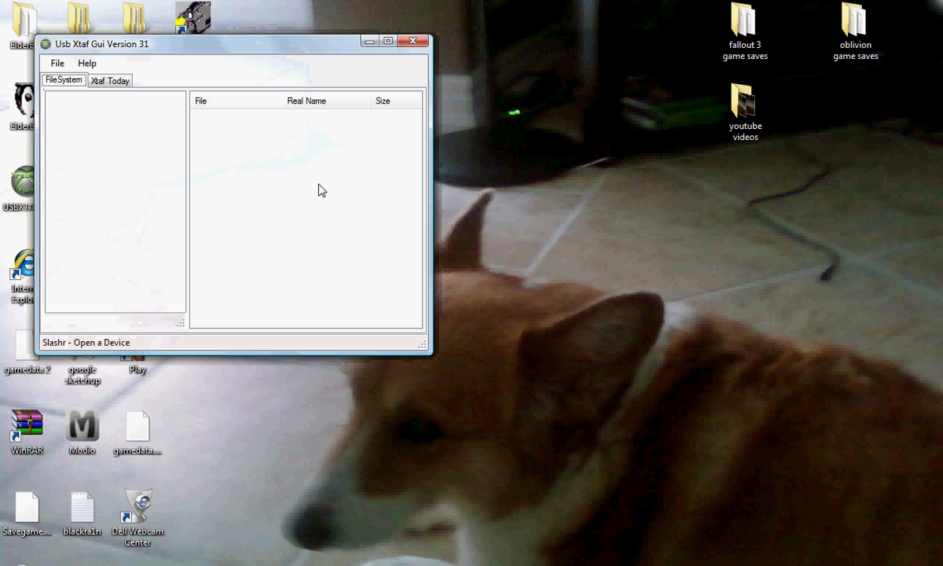
pyautogui.click(370, 41)
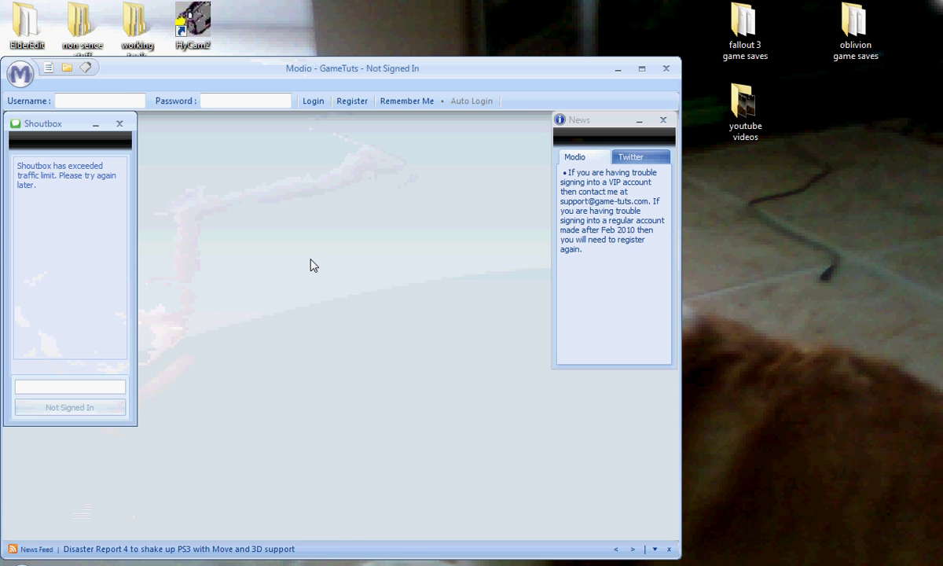
pyautogui.click(618, 69)
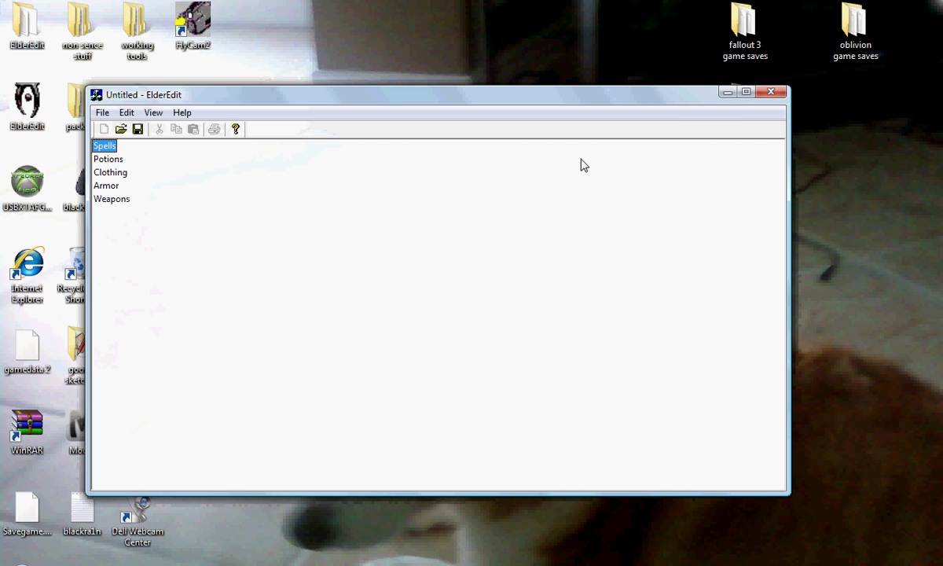
pyautogui.click(728, 93)
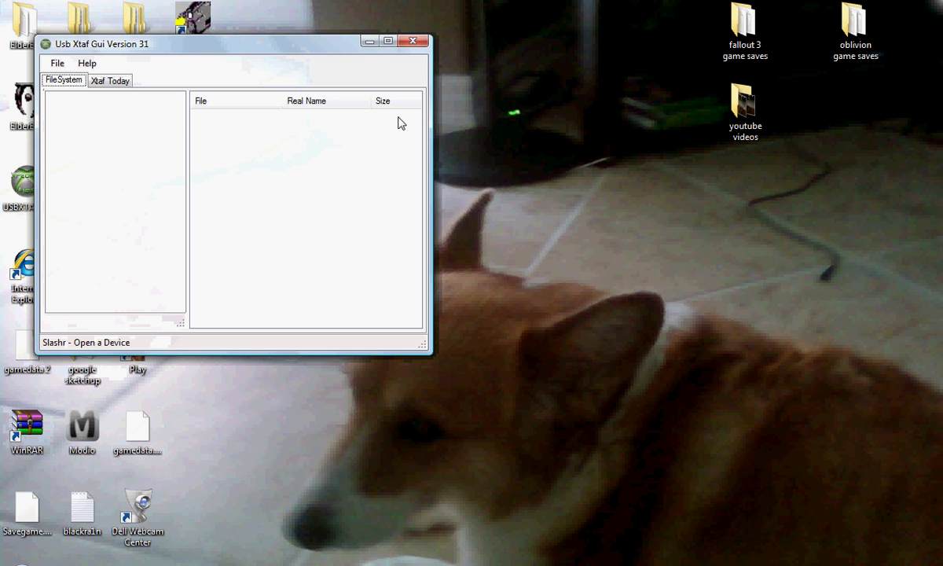
# Reopen USB Xtaf Gui and connect to the Xbox USB drive.
pyautogui.click(370, 42)
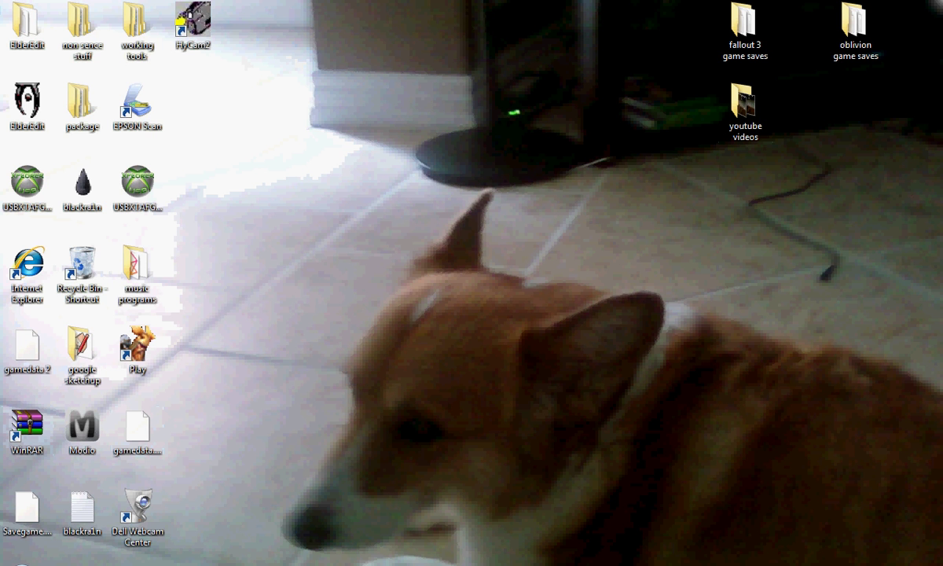
pyautogui.doubleClick(6, 163)
pyautogui.click(55, 63)
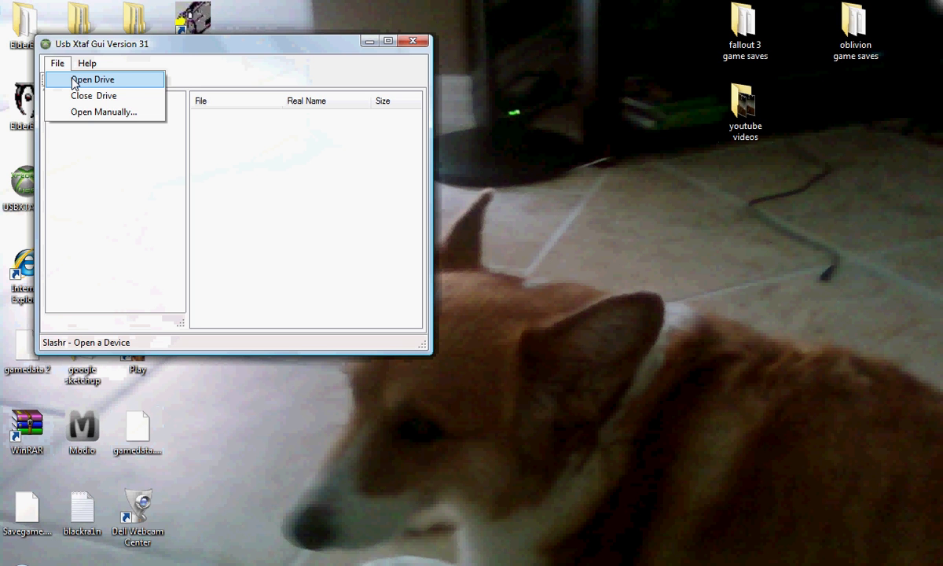
pyautogui.click(75, 81)
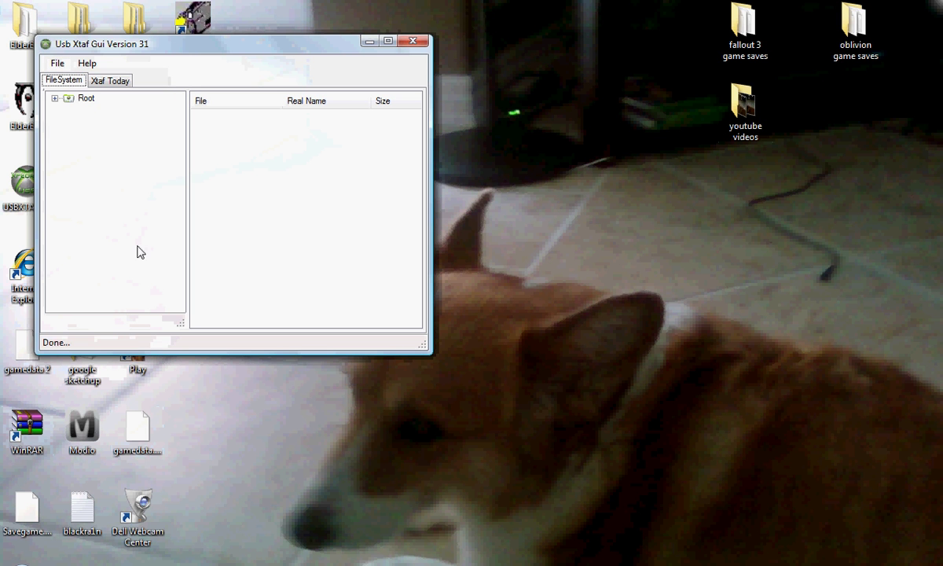
# Copy Save 629 from Root > Content > E000009CD83BCF19 > 425307D1 > 00000001 onto the desktop.
pyautogui.doubleClick(86, 99)
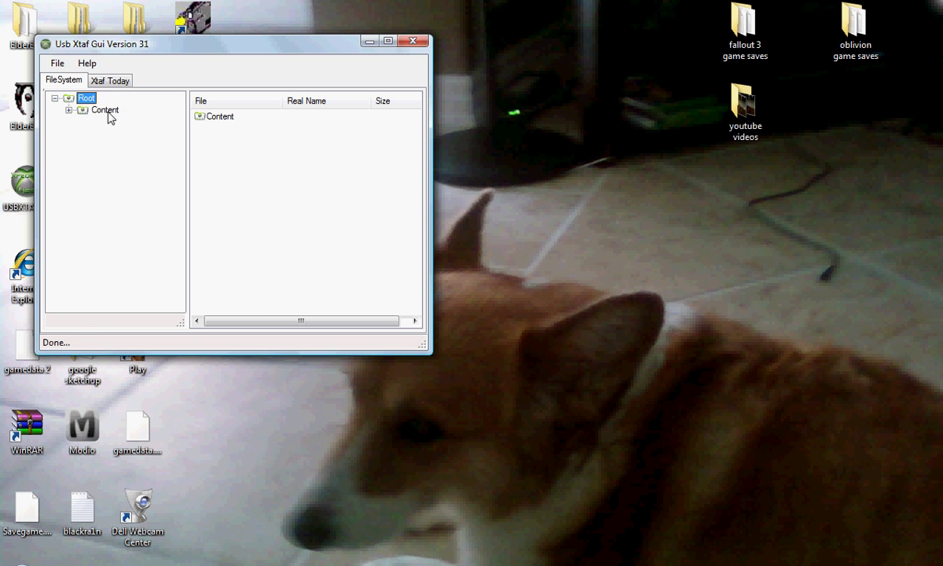
pyautogui.doubleClick(107, 110)
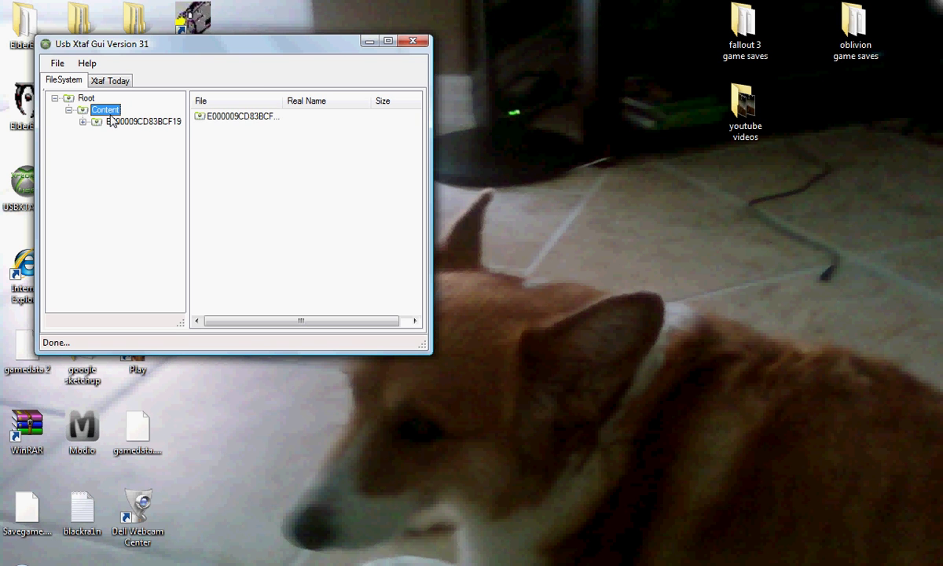
pyautogui.doubleClick(118, 122)
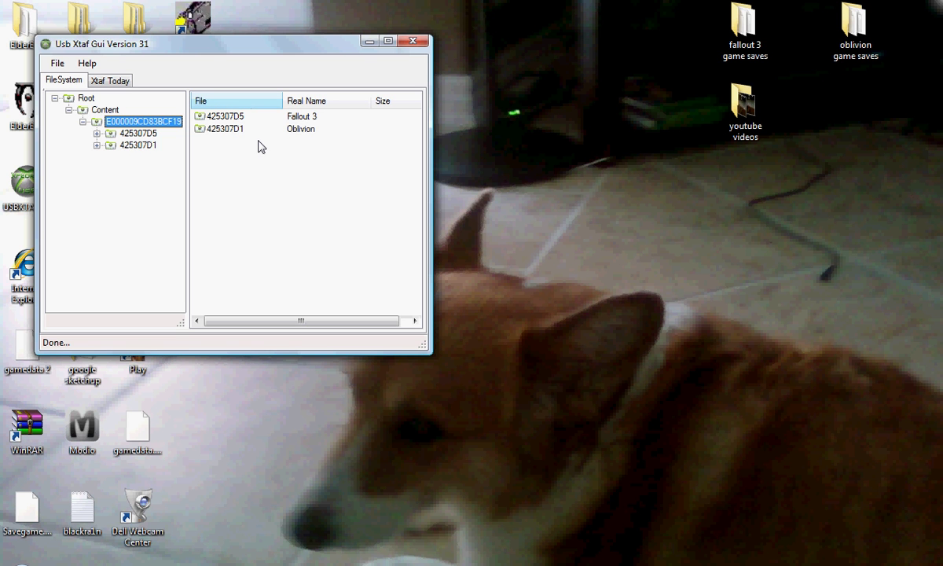
pyautogui.doubleClick(148, 146)
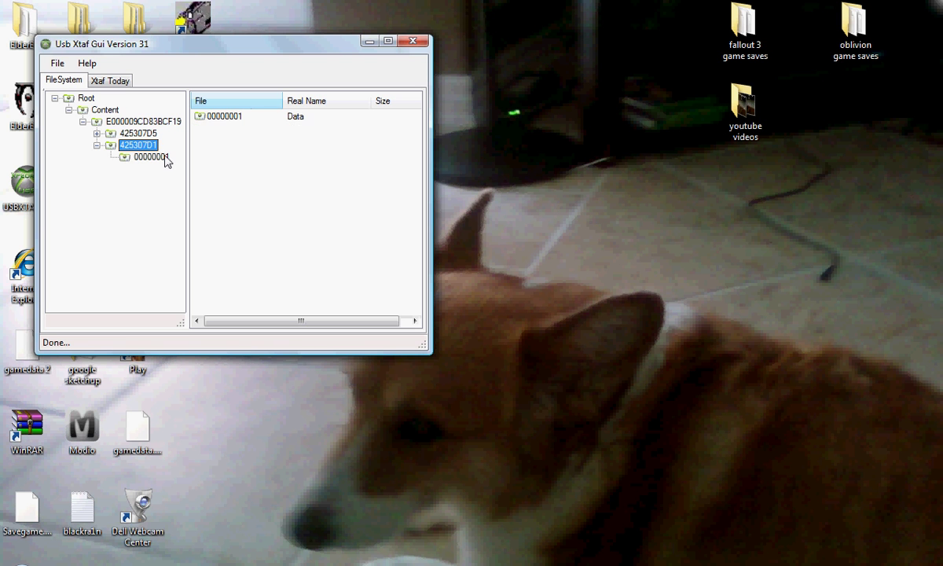
pyautogui.click(153, 157)
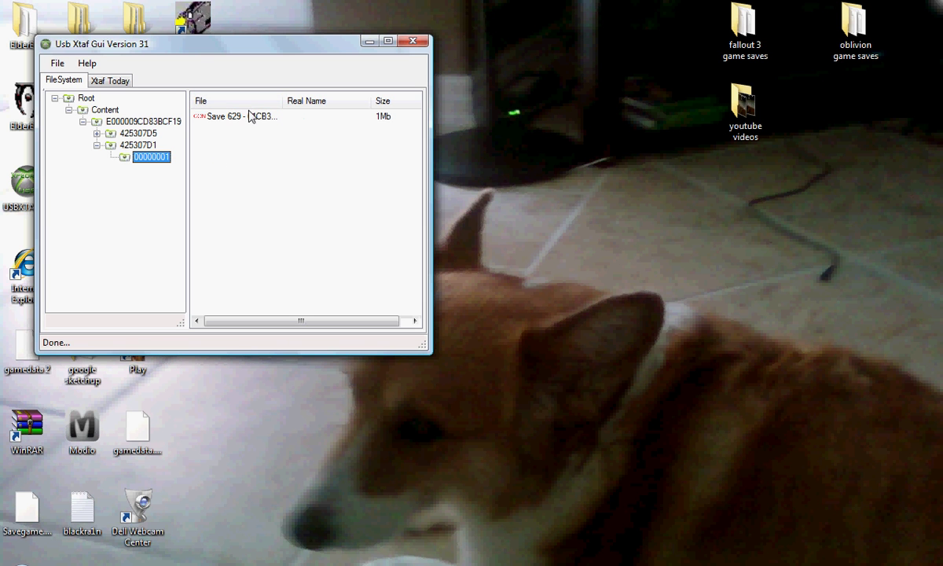
pyautogui.moveTo(233, 120); pyautogui.dragTo(852, 246)
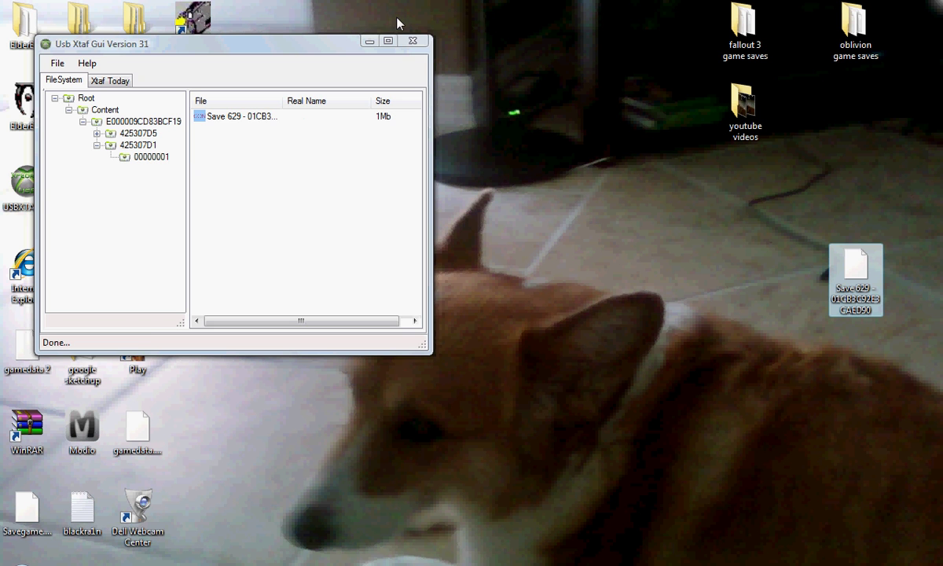
pyautogui.click(368, 42)
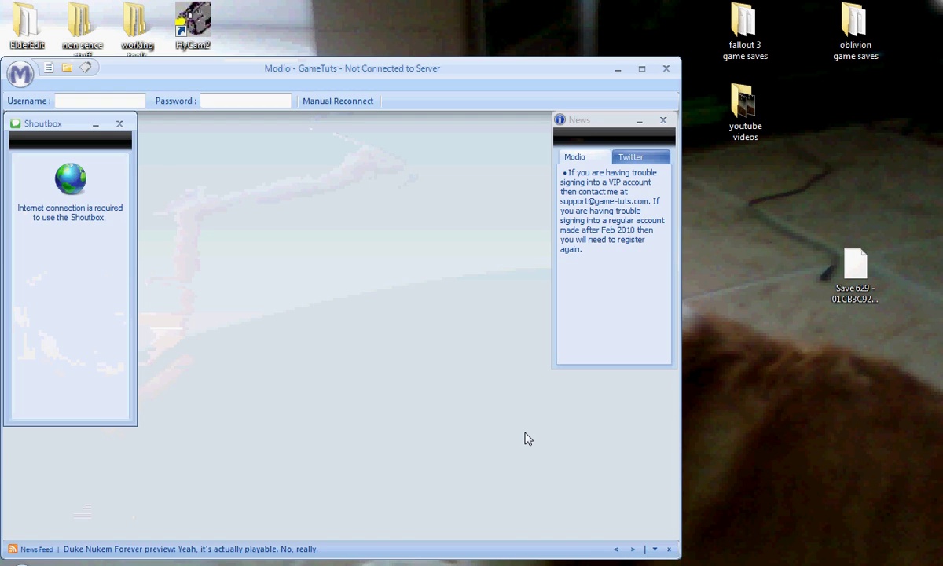
# Load Save 629 into Modio and extract its gamedata.dat to the desktop, overwriting the old copy.
pyautogui.moveTo(882, 249); pyautogui.dragTo(431, 329)
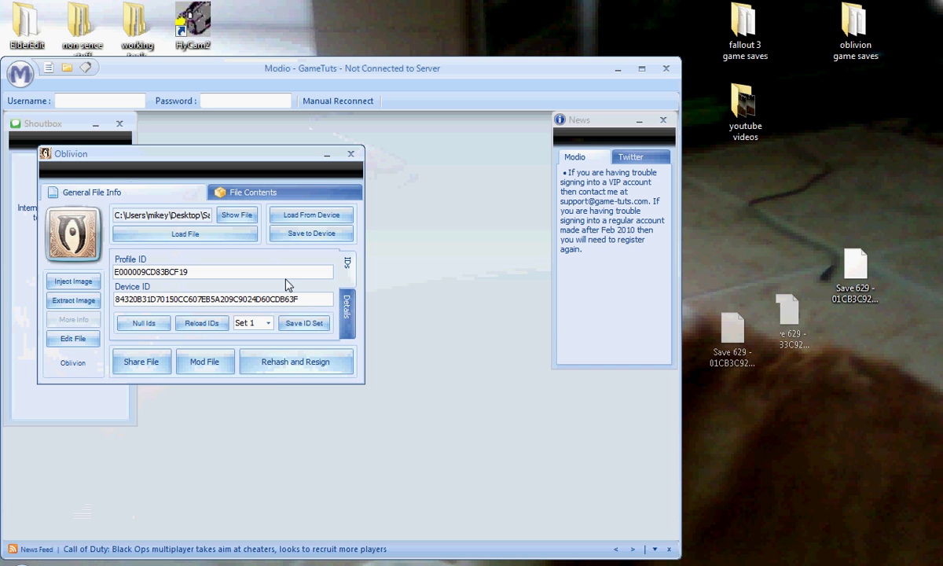
pyautogui.click(269, 200)
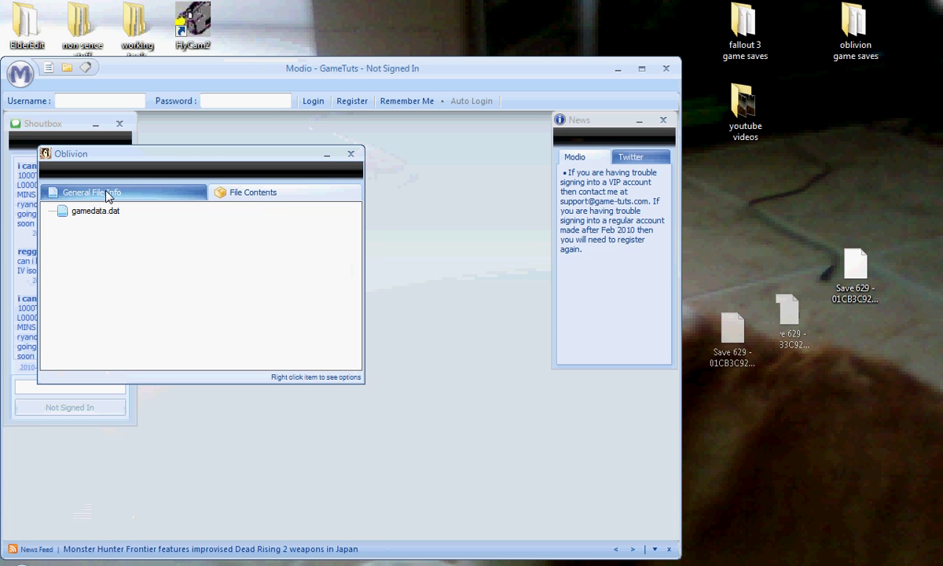
pyautogui.rightClick(100, 212)
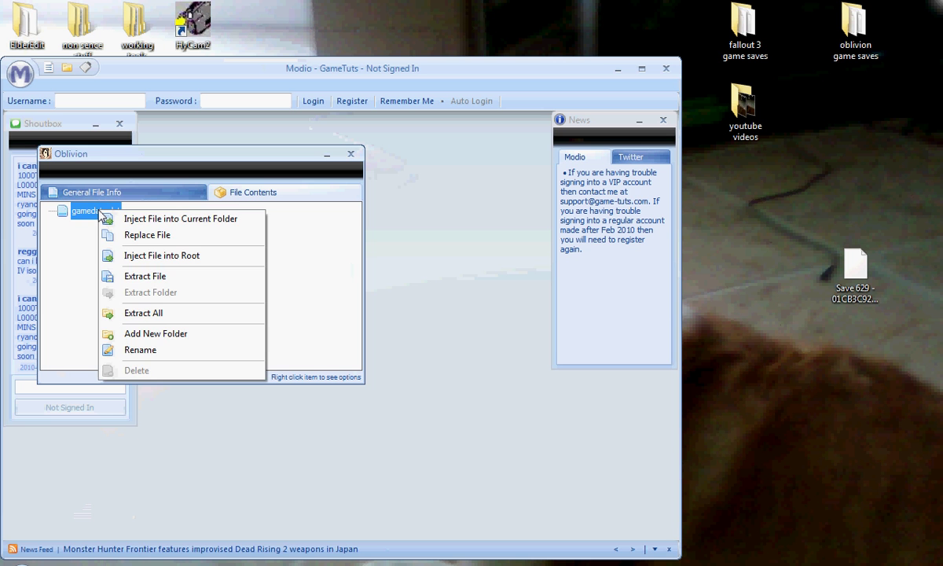
pyautogui.click(182, 283)
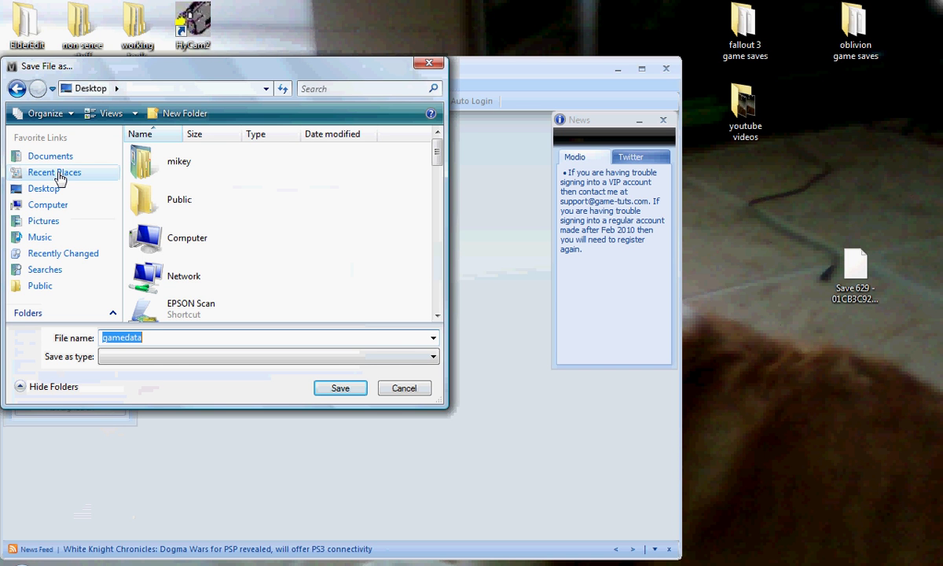
pyautogui.click(340, 389)
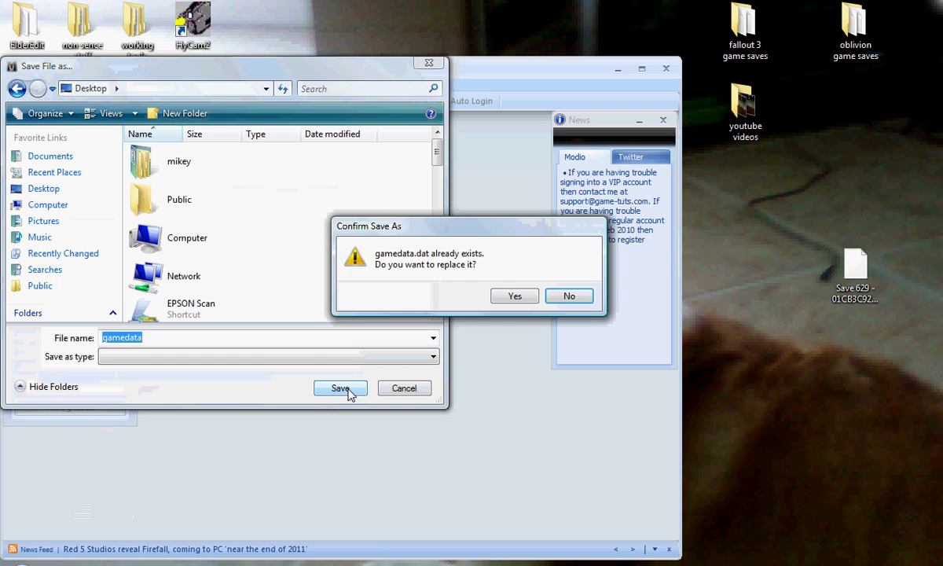
pyautogui.click(511, 298)
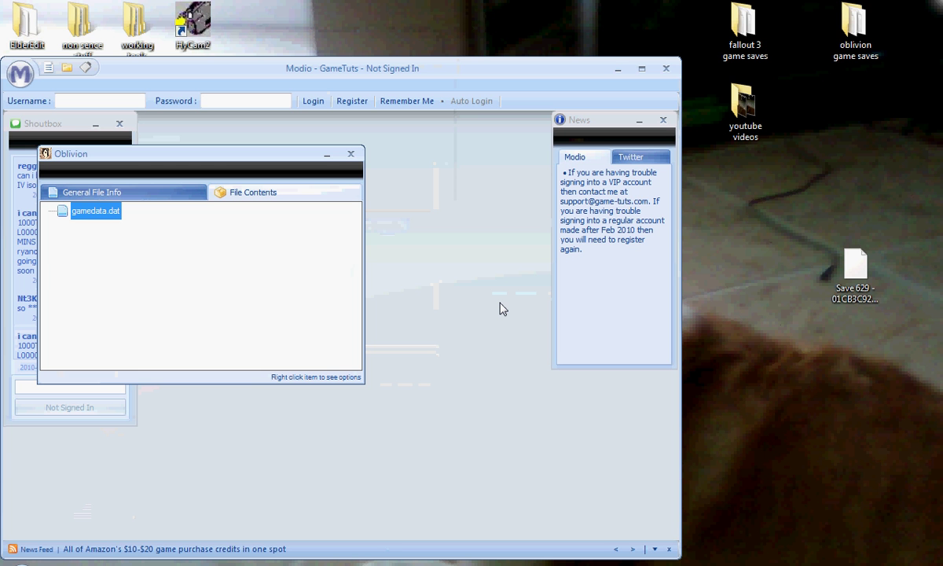
pyautogui.click(618, 68)
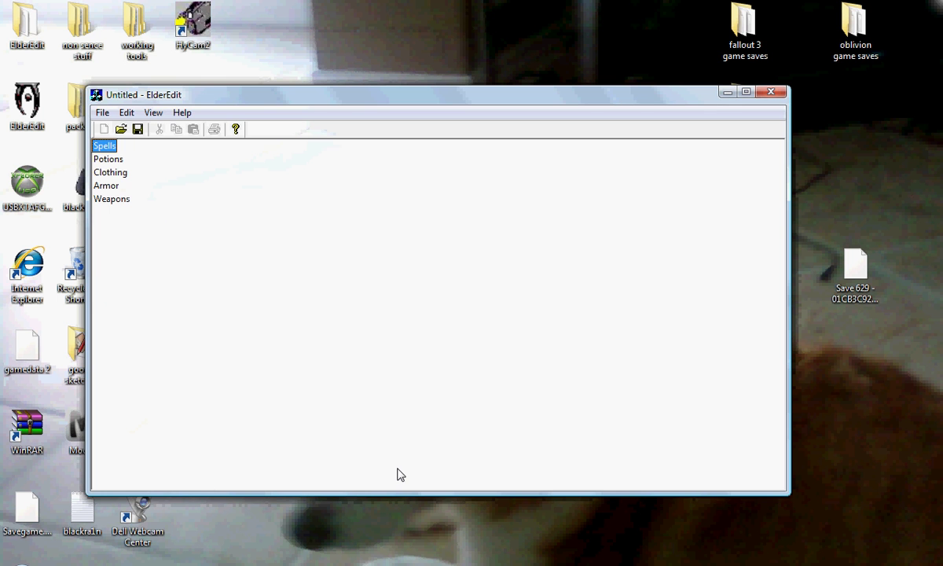
# Open gamedata.dat from the Desktop in ElderEdit through File > Open.
pyautogui.click(103, 113)
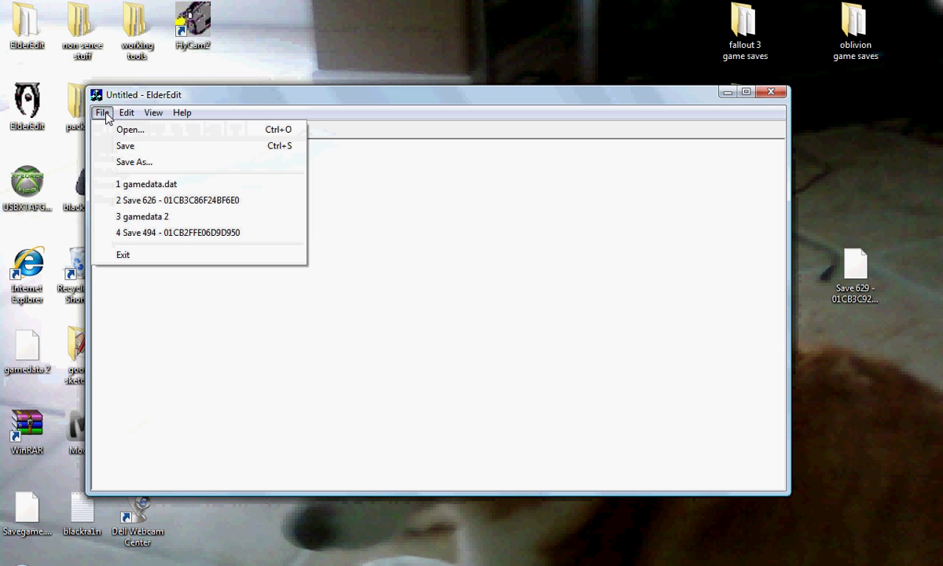
pyautogui.click(131, 130)
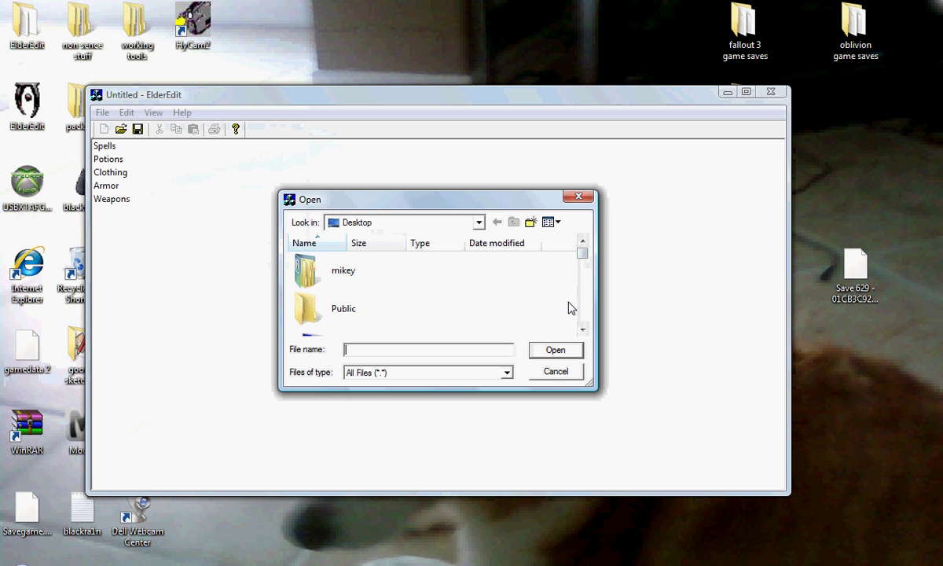
pyautogui.moveTo(586, 258); pyautogui.dragTo(581, 278)
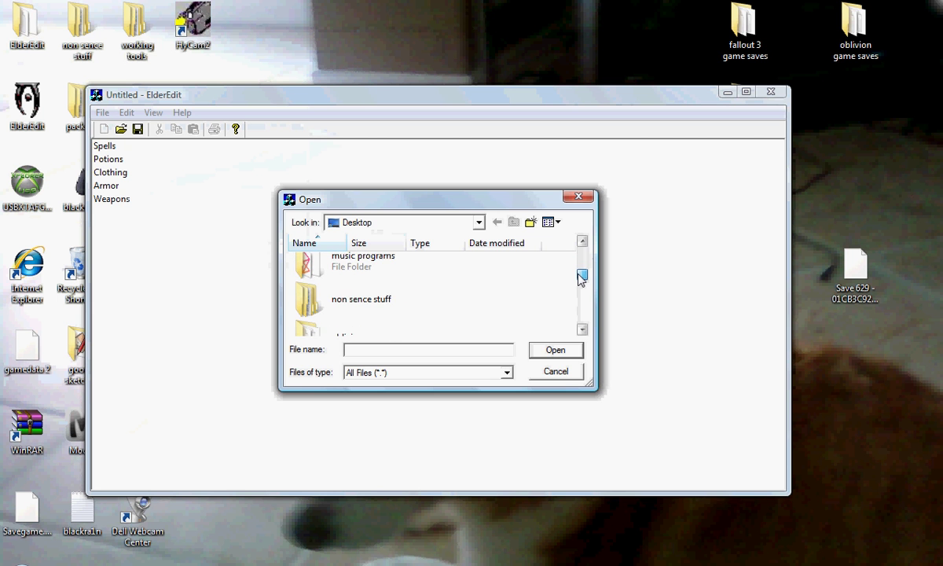
pyautogui.moveTo(579, 290)
pyautogui.mouseDown()
pyautogui.moveTo(570, 303)
pyautogui.moveTo(565, 295)
pyautogui.mouseUp()
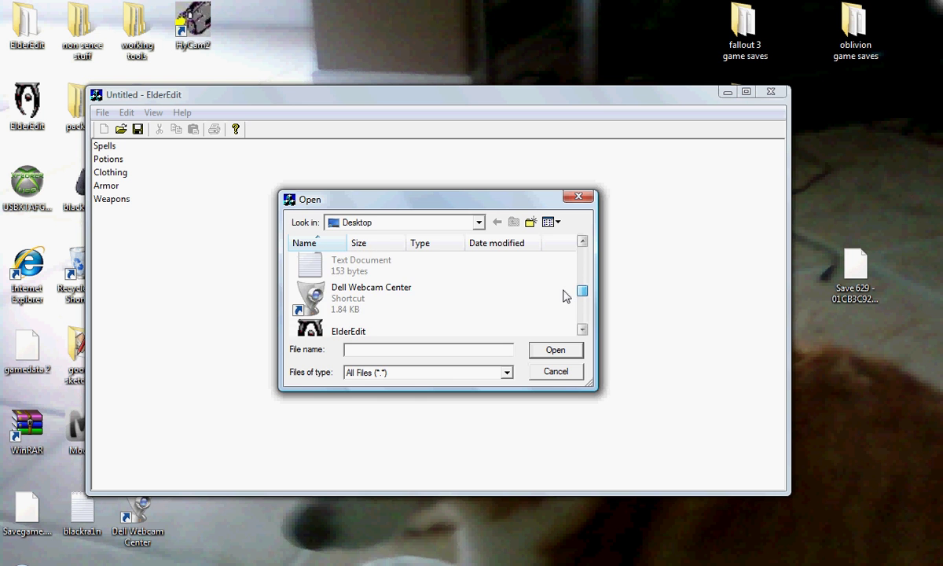
pyautogui.scroll(-1, 423, 277)
pyautogui.doubleClick(330, 301)
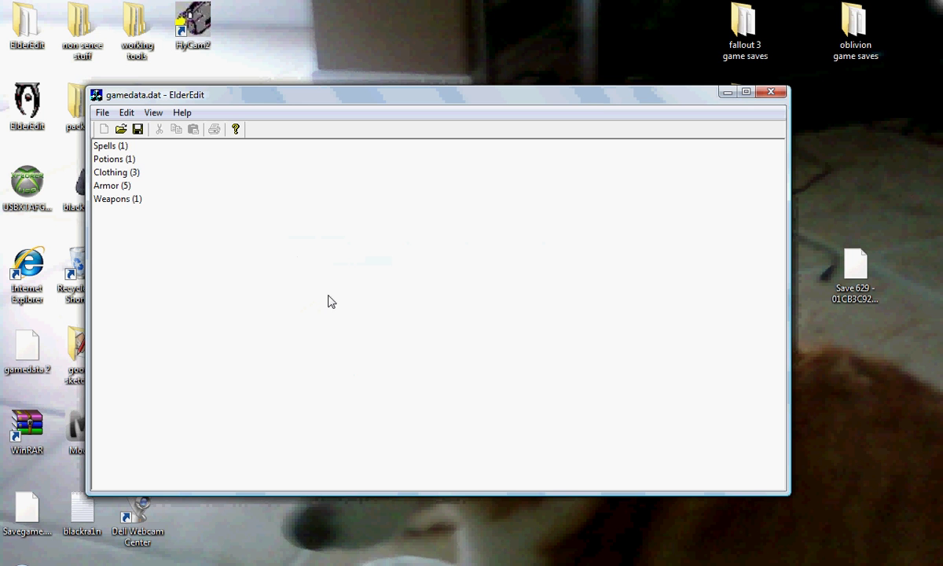
# Inspect the mod up spell's Fire Damage effect: magnitude 1, on self, duration 1 second.
pyautogui.doubleClick(113, 151)
pyautogui.click(129, 161)
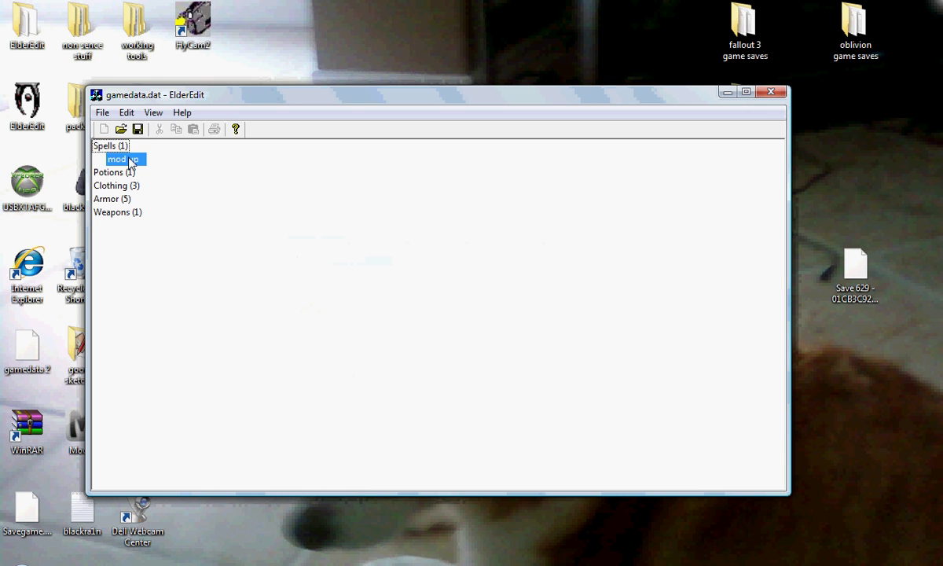
pyautogui.doubleClick(129, 160)
pyautogui.doubleClick(189, 186)
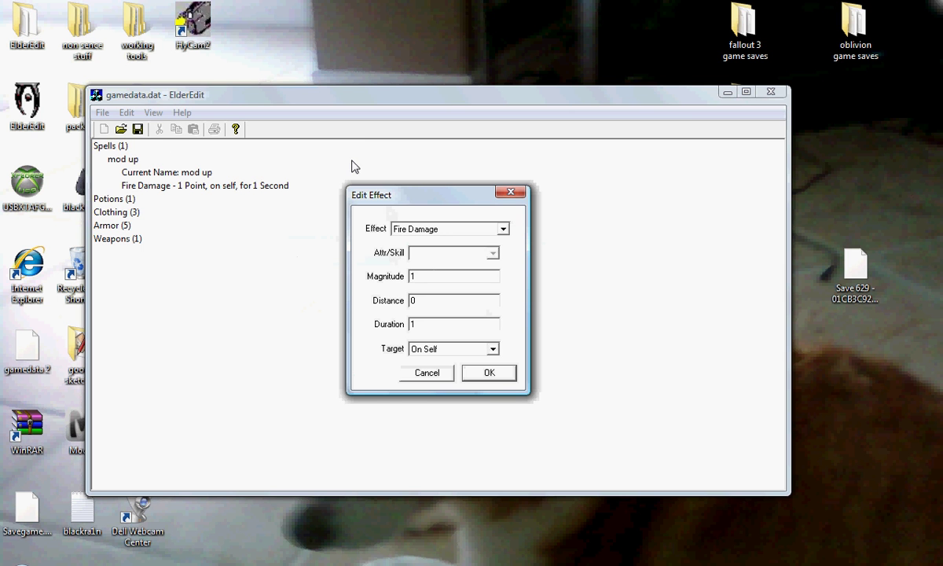
pyautogui.click(509, 192)
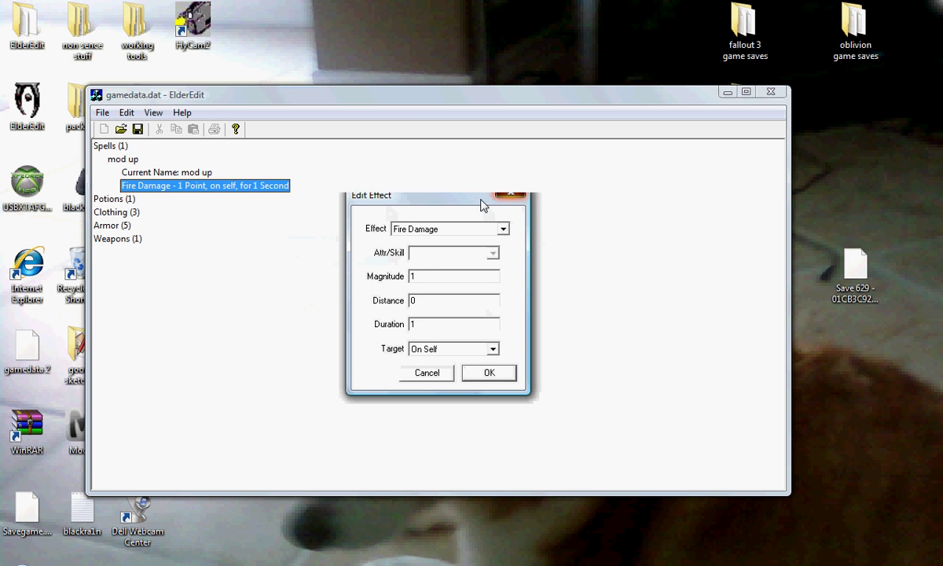
pyautogui.doubleClick(124, 212)
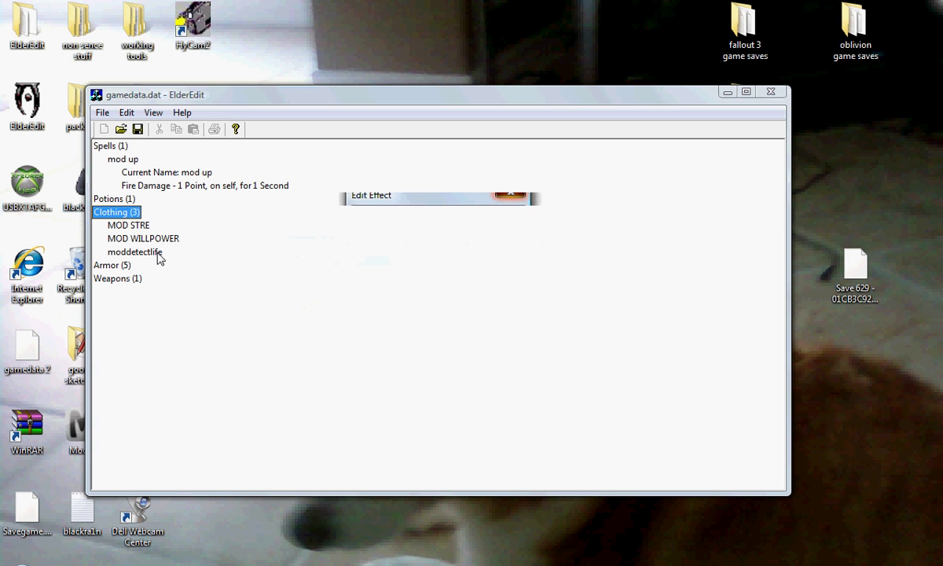
pyautogui.doubleClick(138, 227)
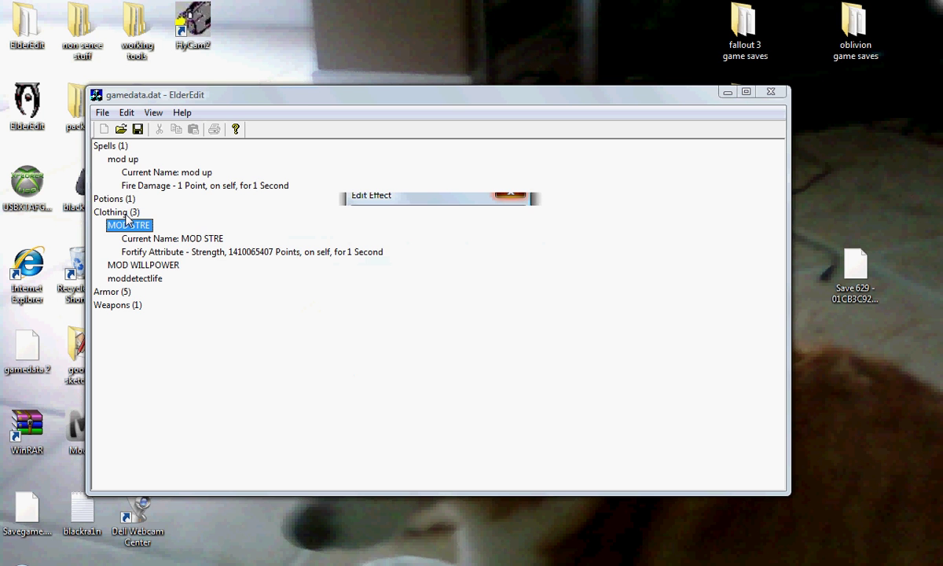
pyautogui.click(124, 213)
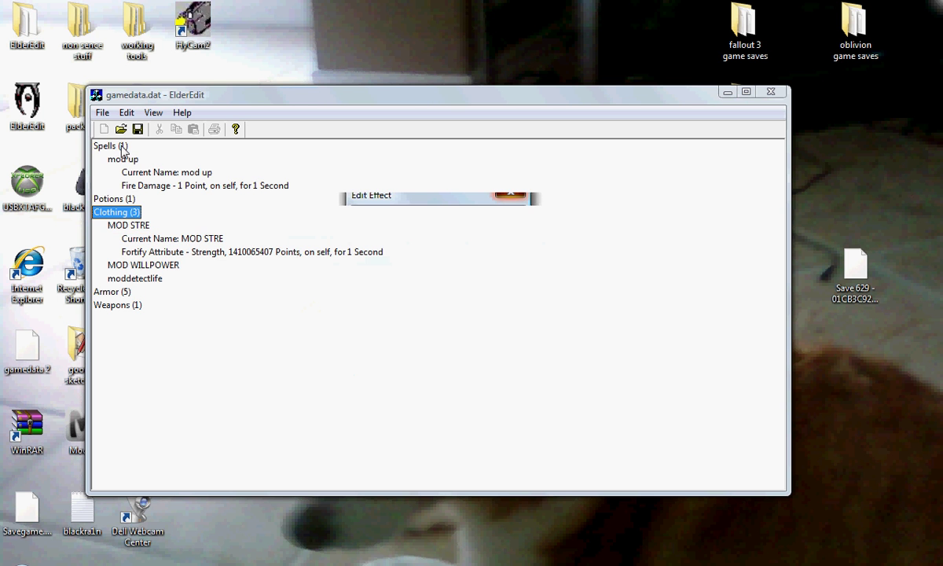
pyautogui.doubleClick(116, 147)
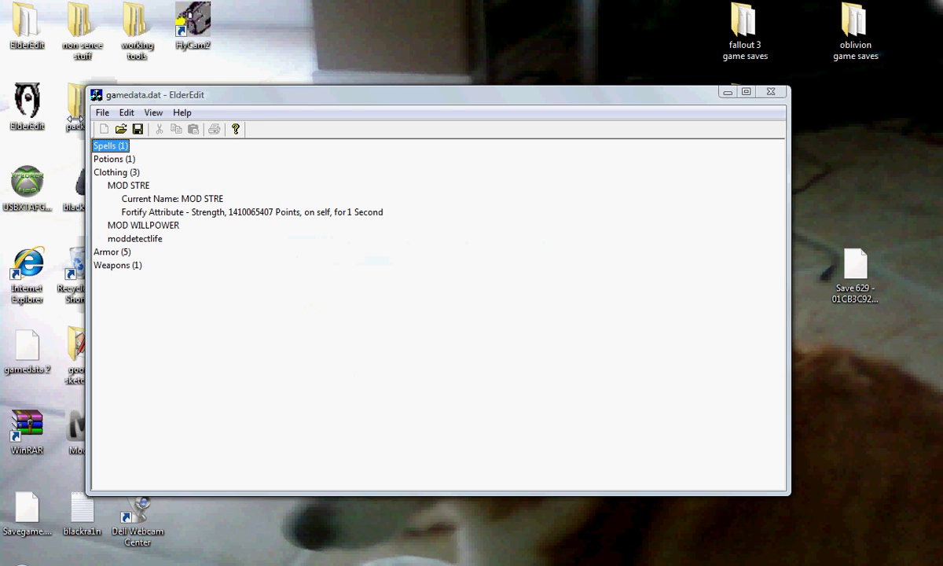
# Save gamedata.dat with File > Save and close ElderEdit.
pyautogui.click(102, 113)
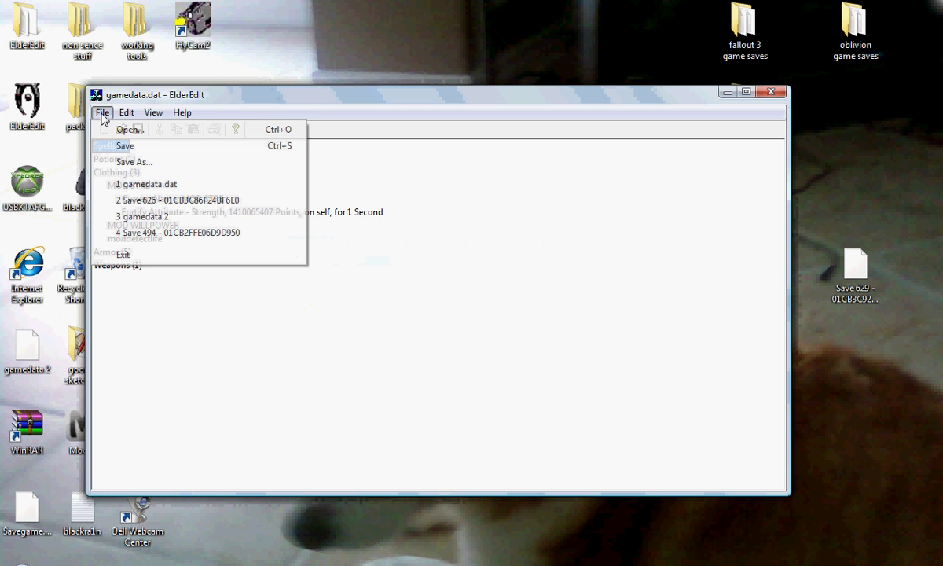
pyautogui.click(126, 145)
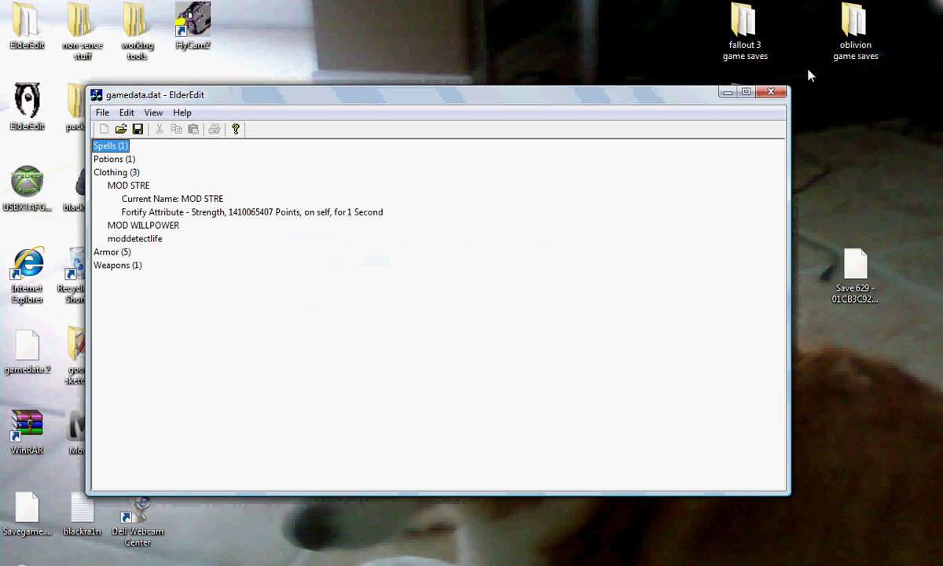
pyautogui.click(772, 93)
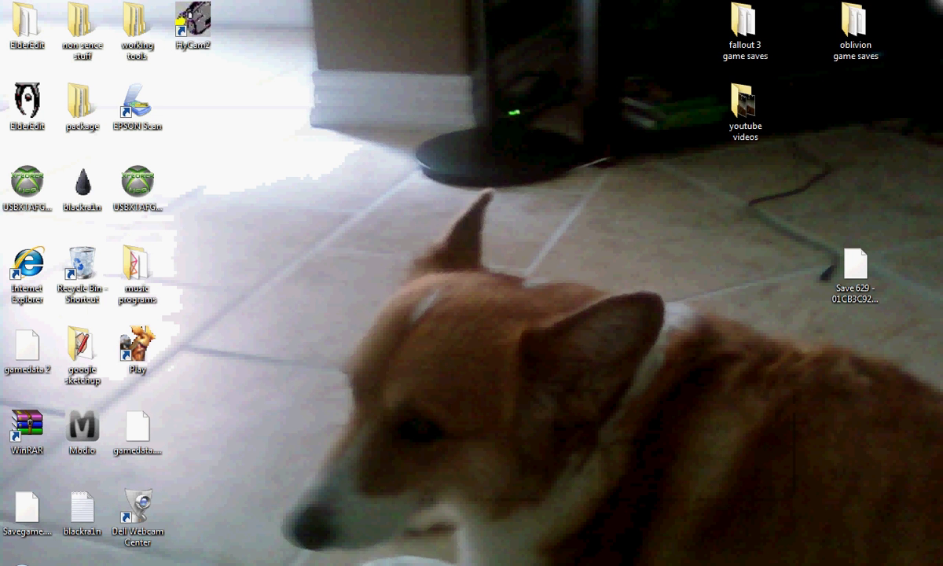
# Swap the edited desktop gamedata.dat into the Oblivion save in Modio, then Rehash and Resign.
pyautogui.doubleClick(138, 428)
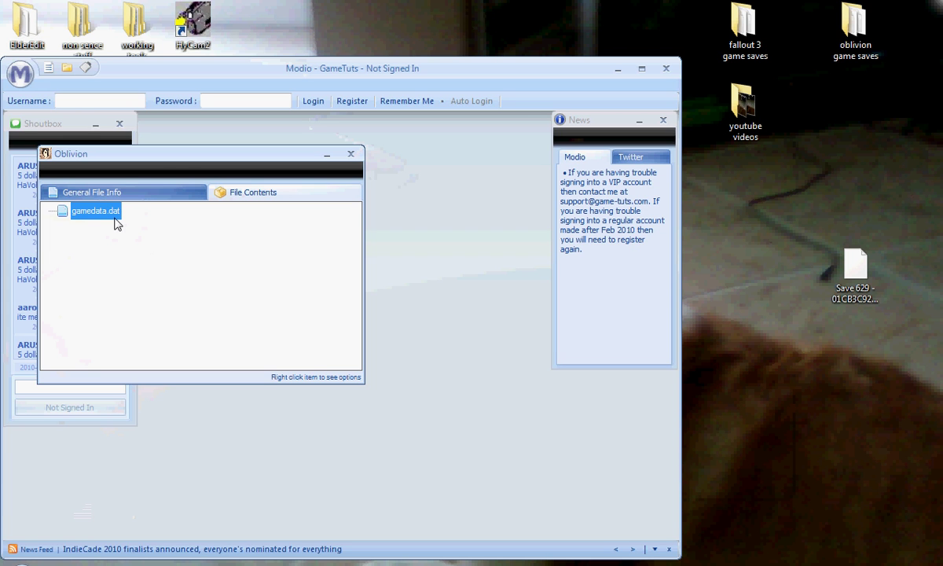
pyautogui.rightClick(108, 217)
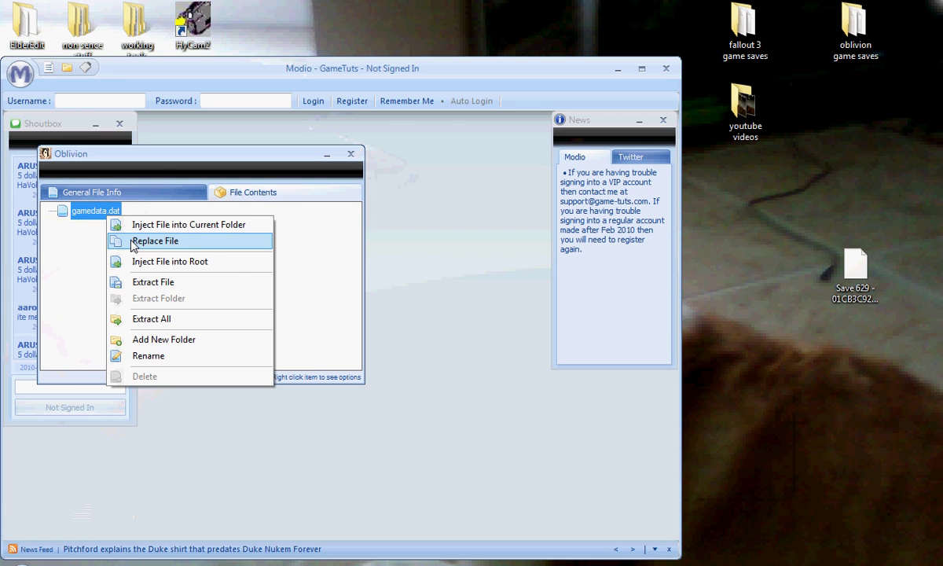
pyautogui.click(112, 240)
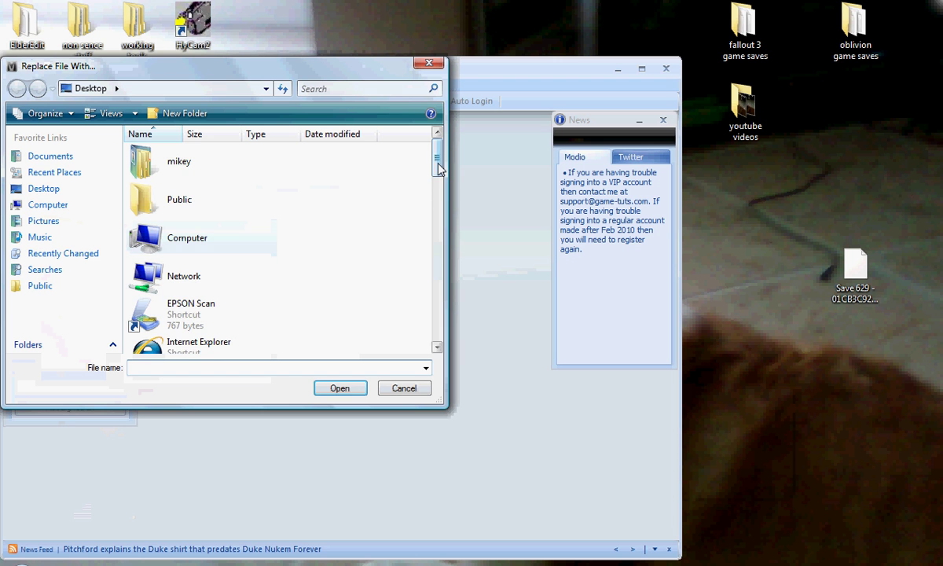
pyautogui.moveTo(439, 170); pyautogui.dragTo(440, 274)
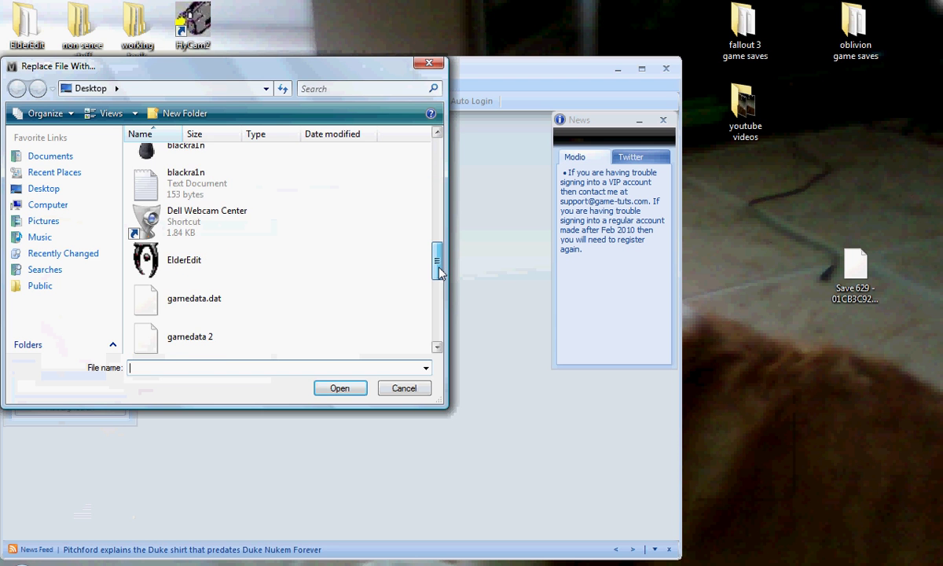
pyautogui.doubleClick(211, 308)
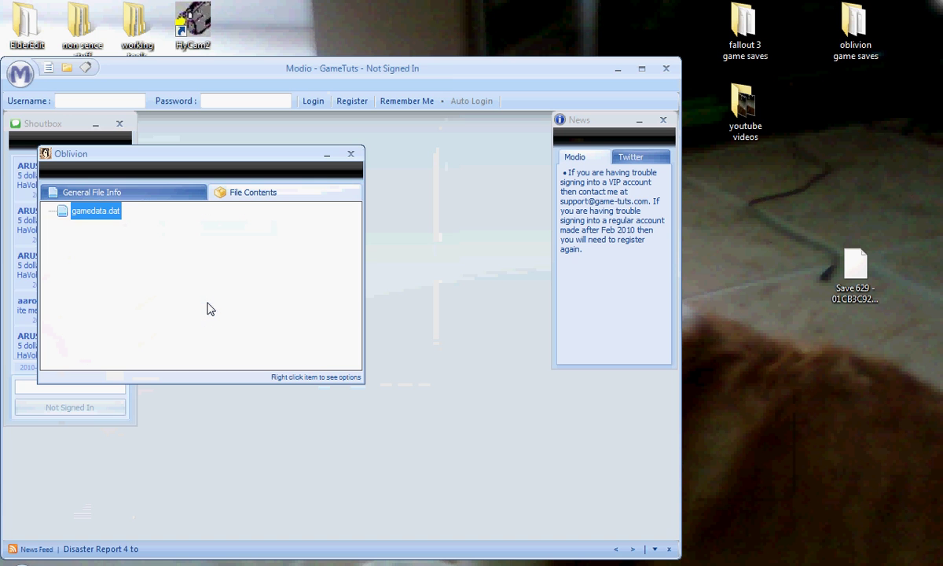
pyautogui.click(166, 202)
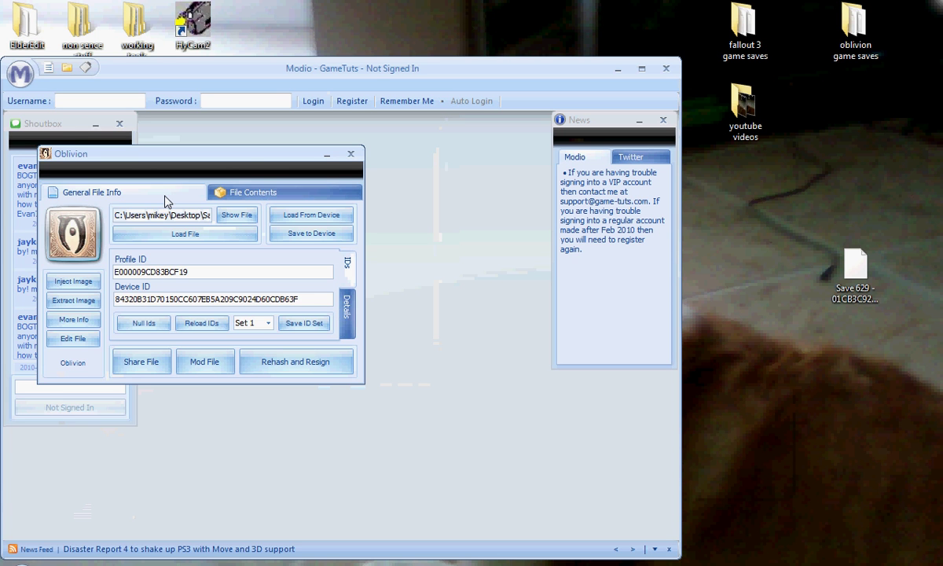
pyautogui.click(329, 373)
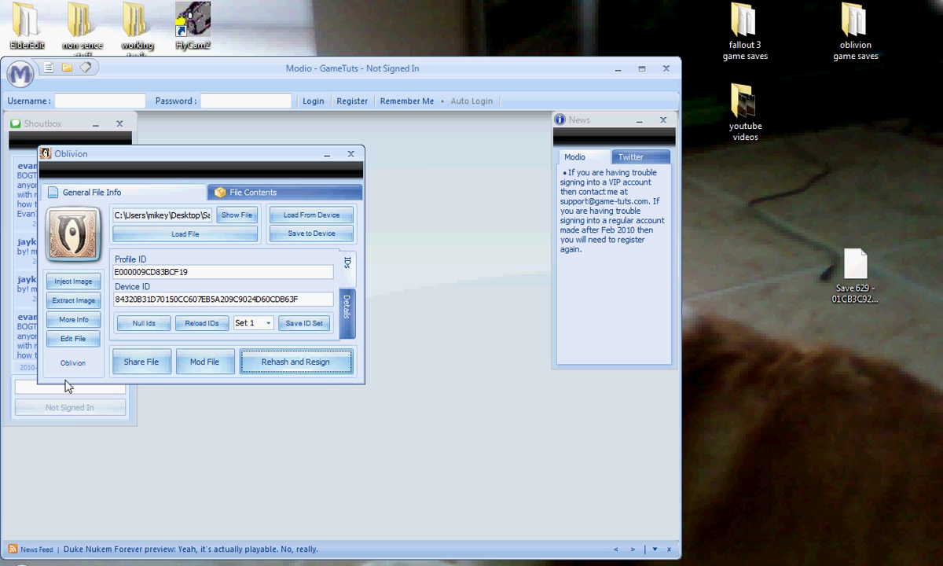
# Close Modio, replace Save 629 on the drive with the resigned desktop copy, and close the drive.
pyautogui.click(666, 70)
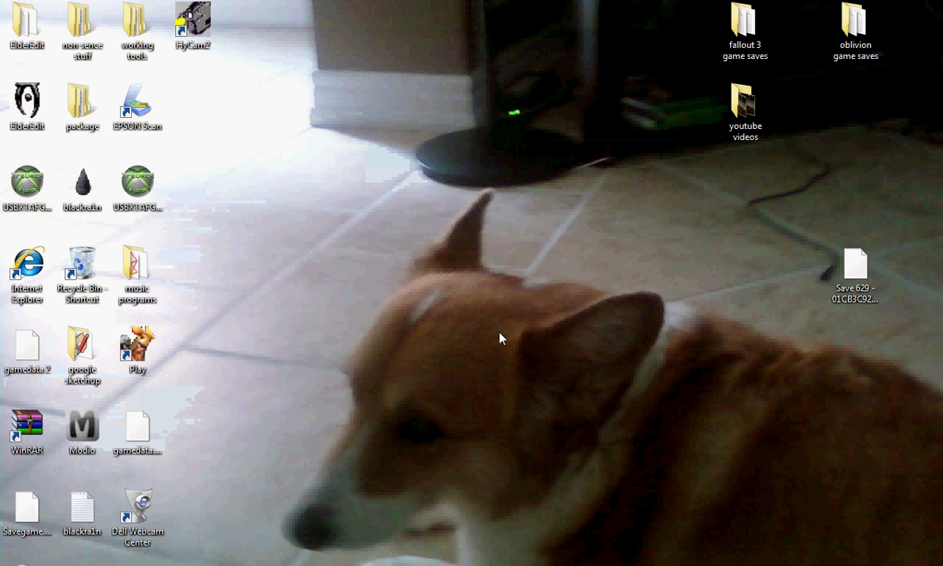
pyautogui.hotkey('alt', 'Tab')
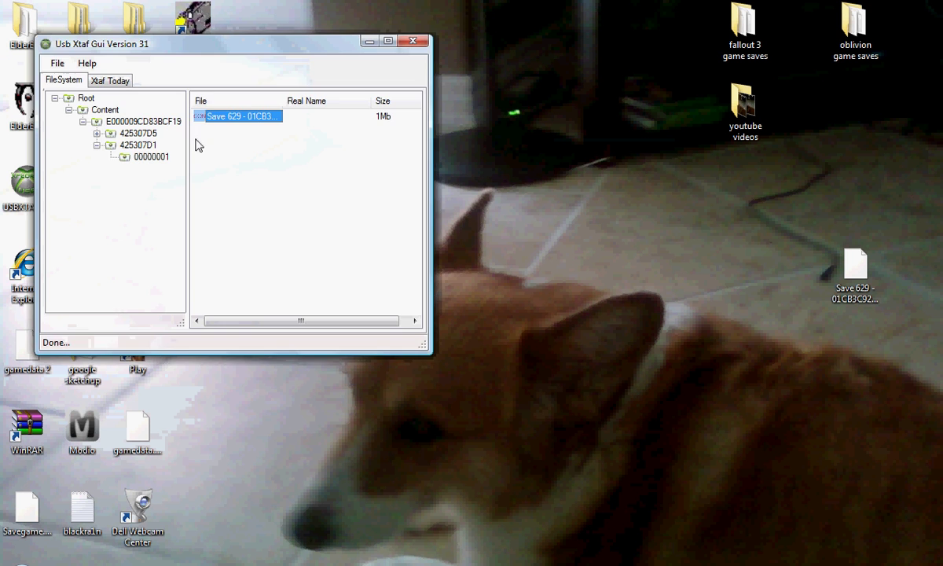
pyautogui.rightClick(244, 124)
pyautogui.click(260, 148)
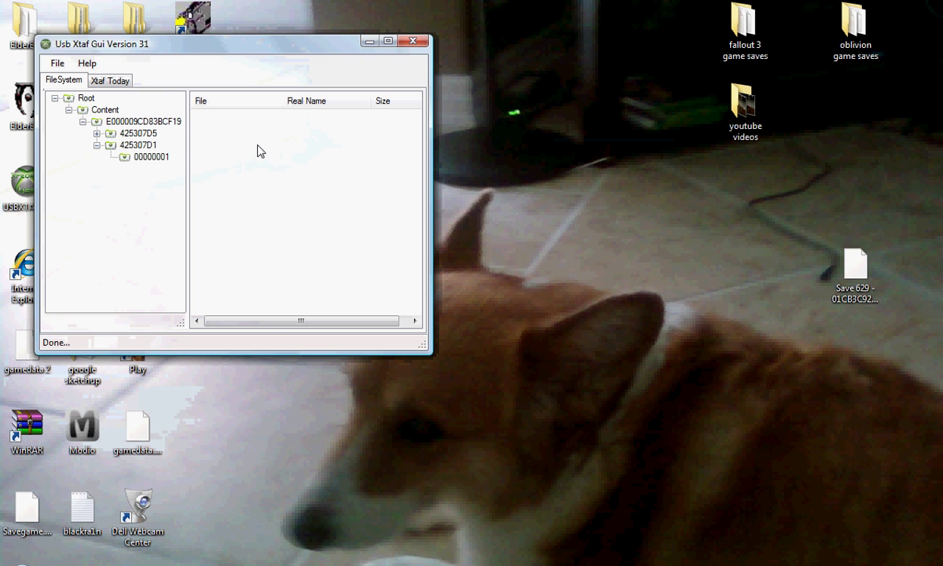
pyautogui.moveTo(848, 285); pyautogui.dragTo(318, 192)
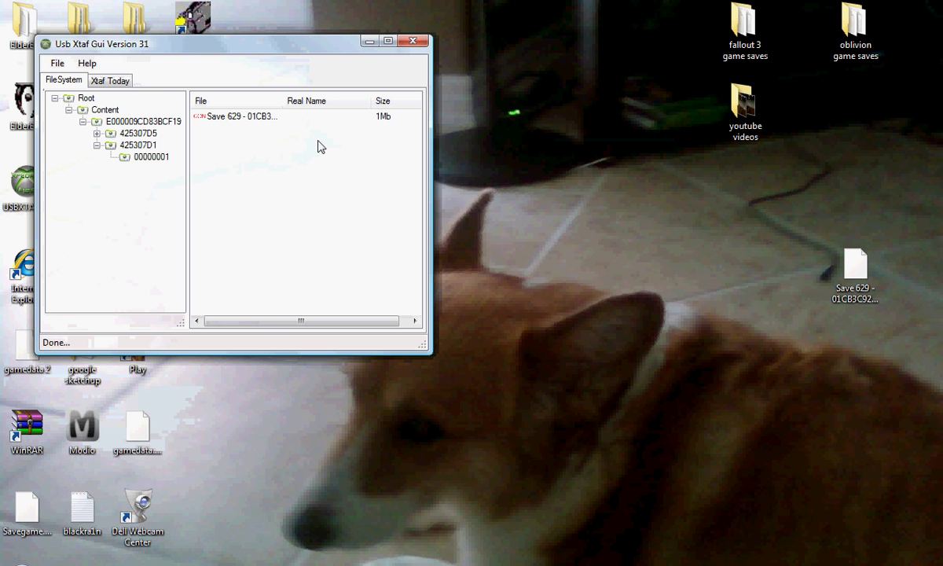
pyautogui.click(57, 66)
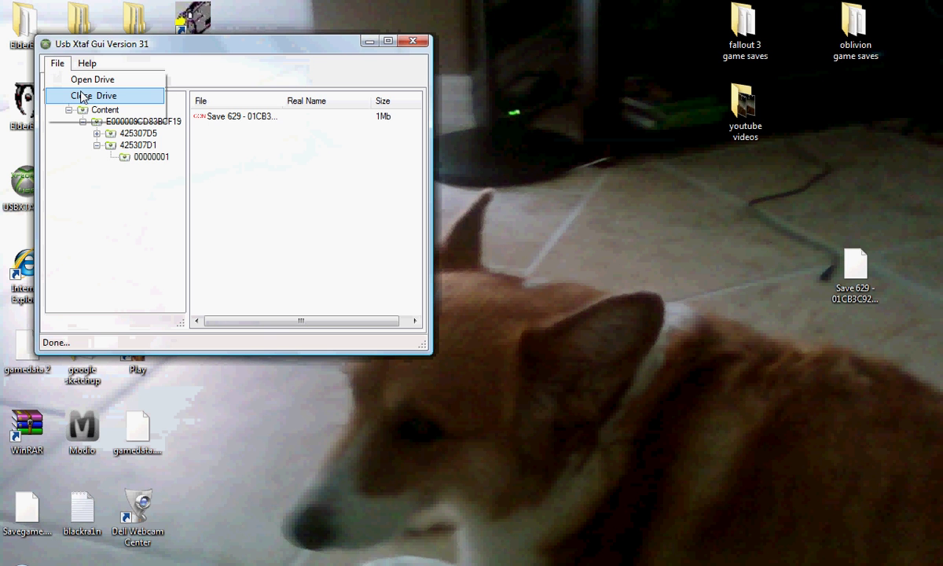
pyautogui.click(82, 96)
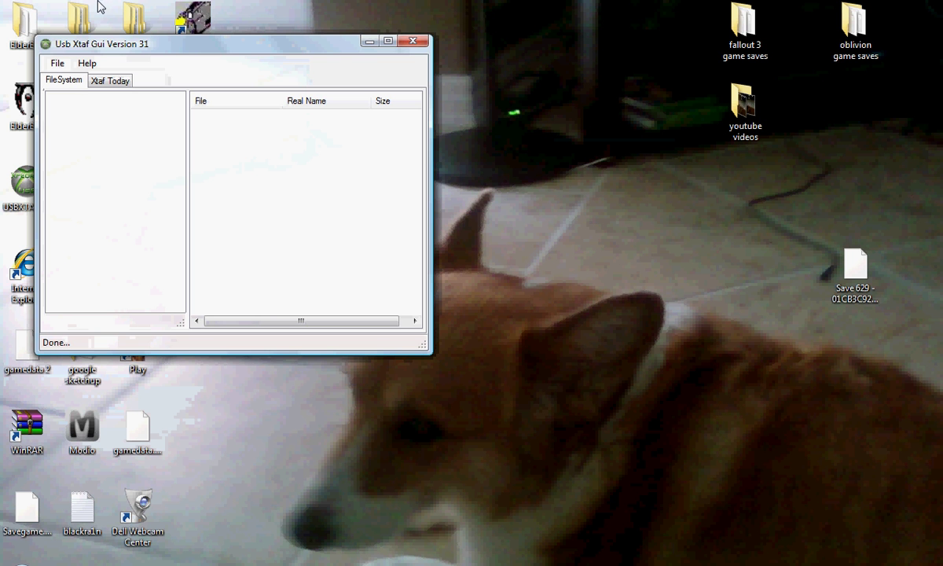
pyautogui.click(413, 41)
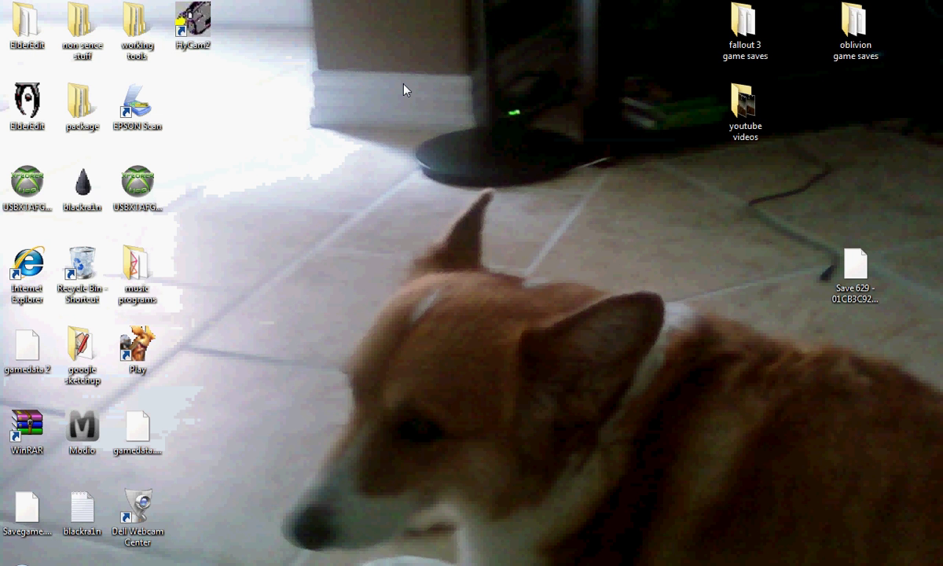